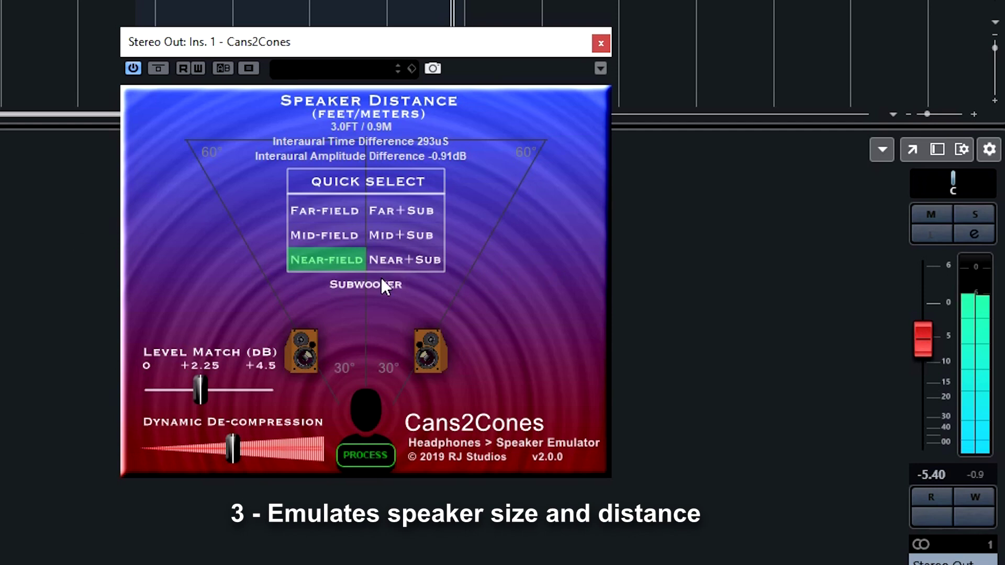
Audition Near-field, Mid-field, Far-field, Far+Sub and Mid+Sub, finishing on Near+Sub at 3.0 ft / 0.9 m.
click(326, 259)
click(322, 234)
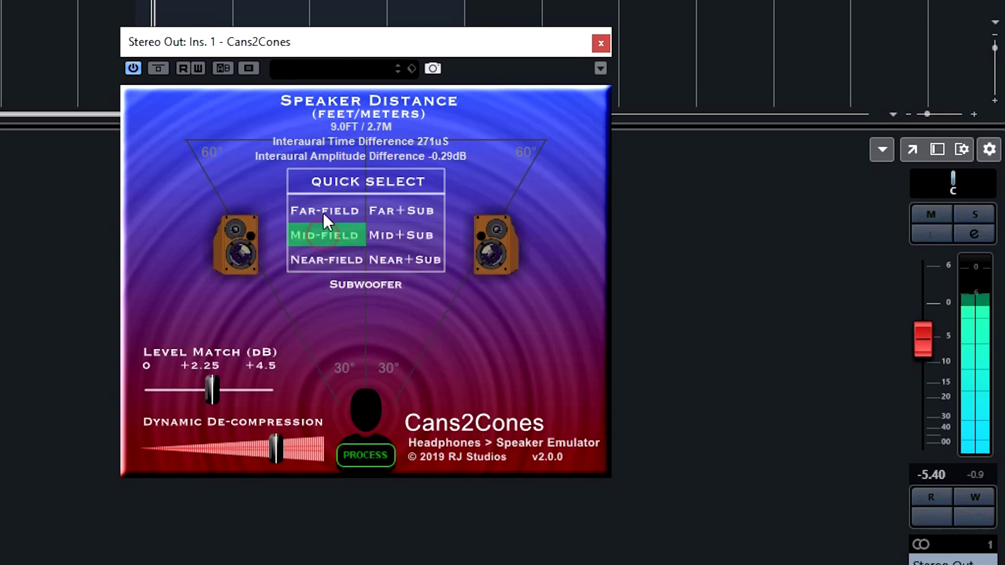
click(322, 212)
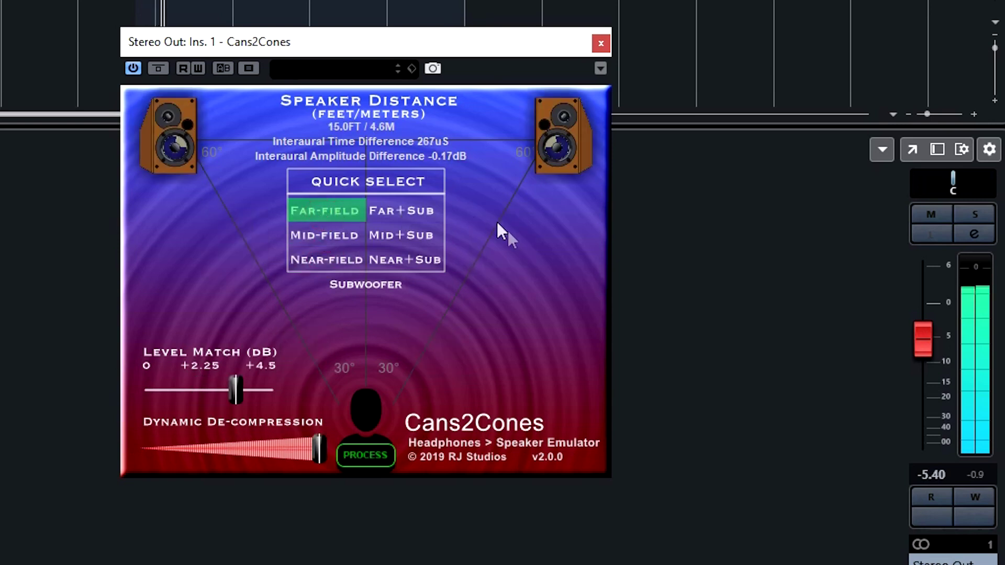
click(407, 209)
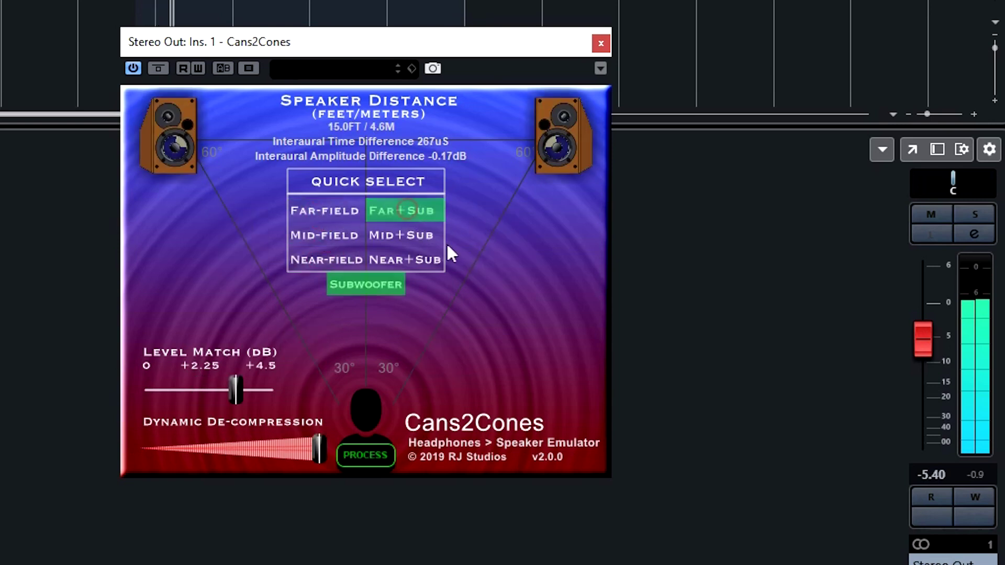
click(406, 234)
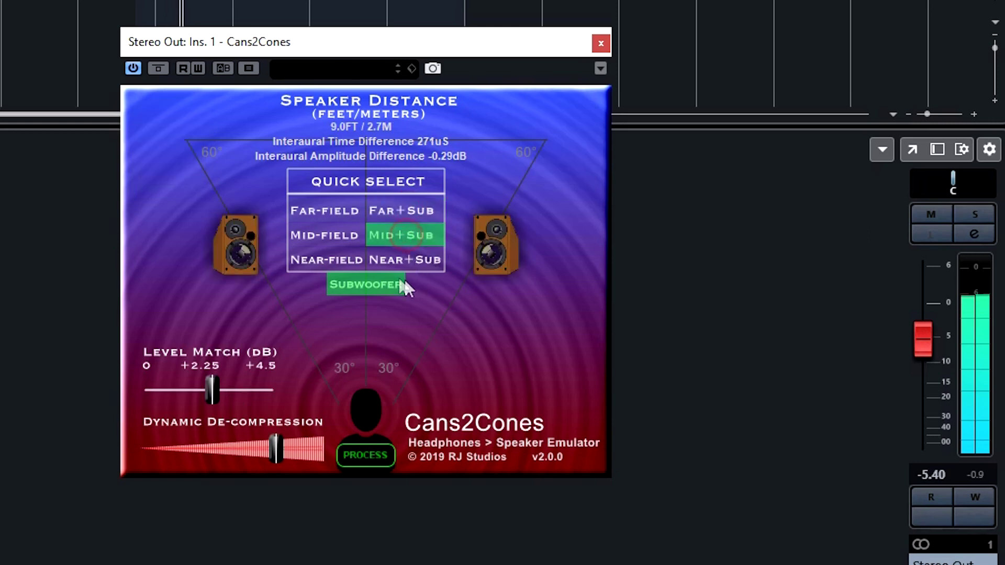
click(388, 260)
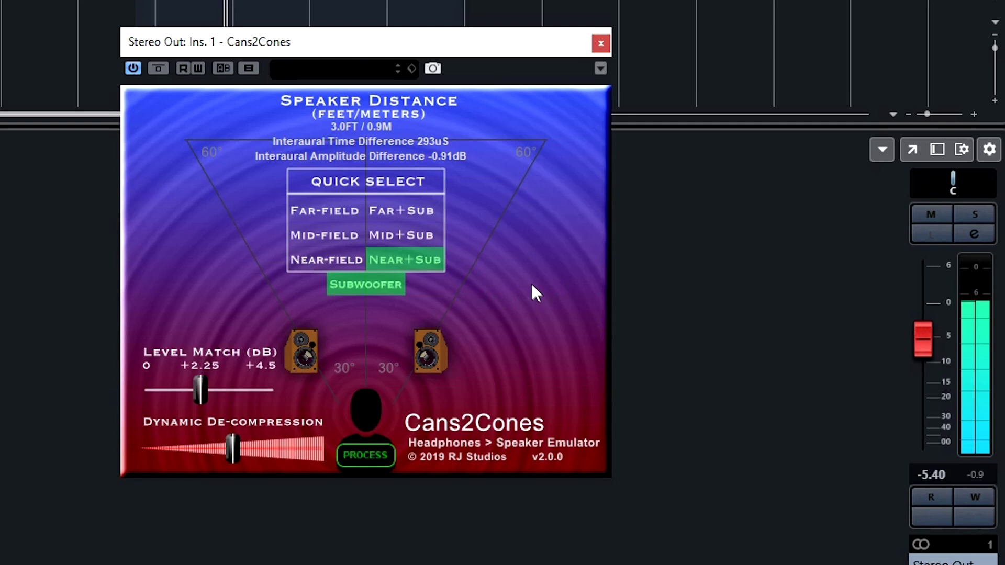
Drag the speakers out to a custom 7.4 ft / 2.3 m and fine-tune the dynamic de-compression slider.
drag(305, 354, 250, 284)
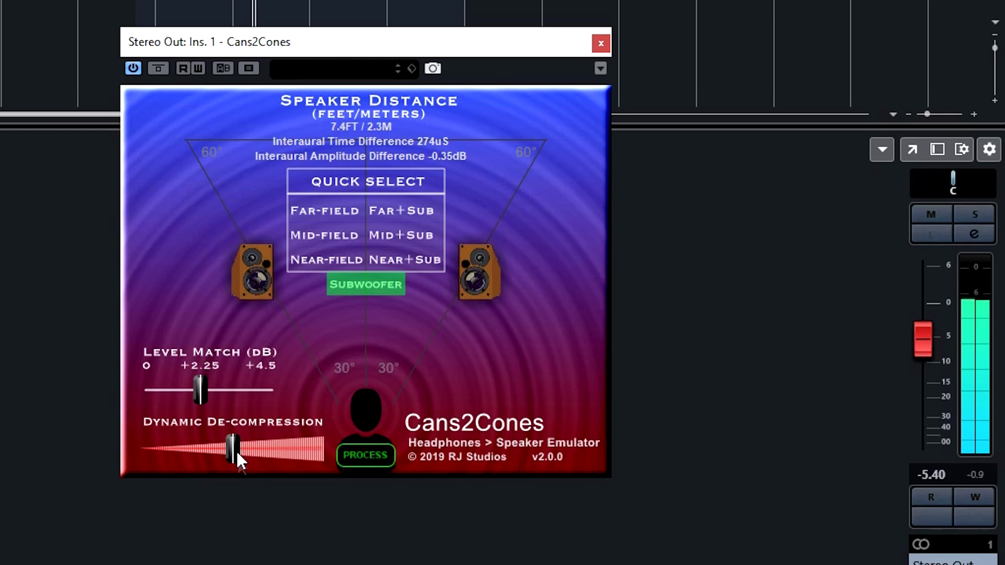
drag(235, 449, 295, 443)
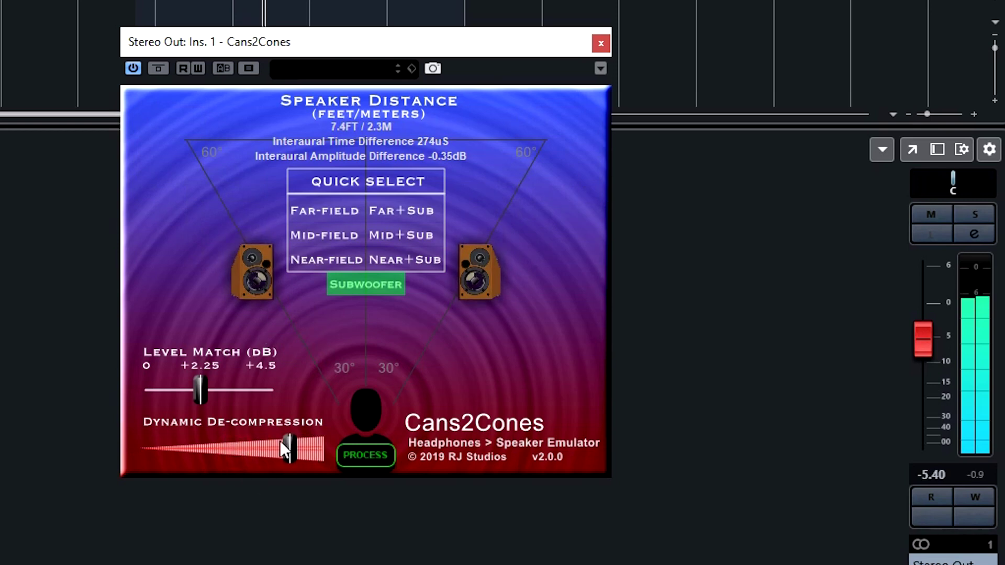
drag(222, 443, 247, 446)
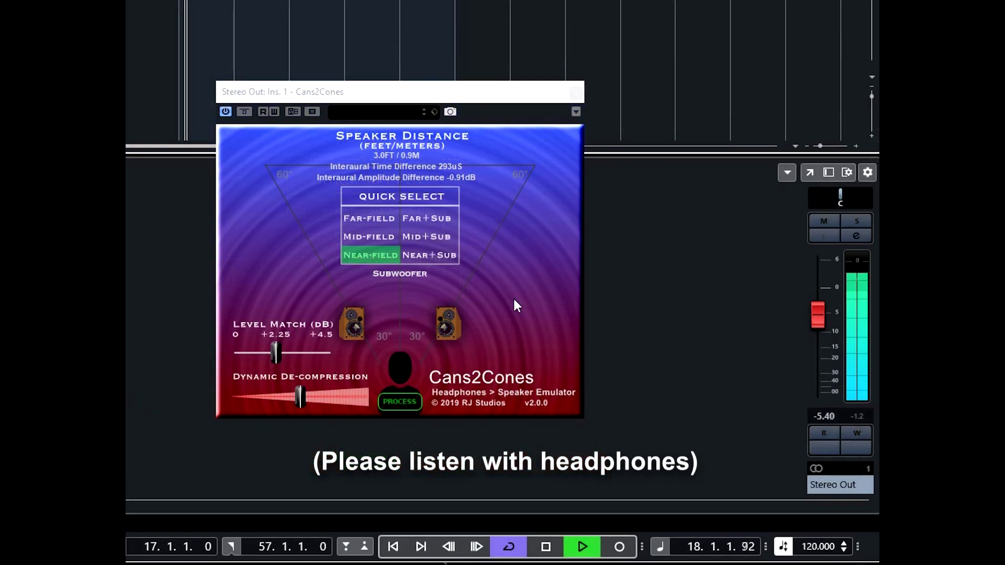
Toggle between PROCESS and BYPASS during playback to compare the current speaker emulation.
click(401, 402)
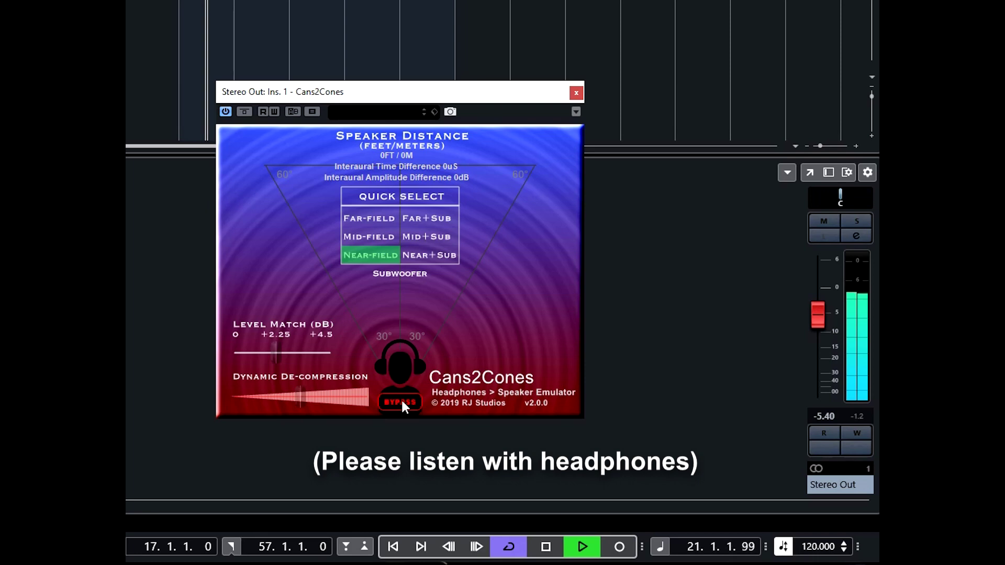
click(401, 401)
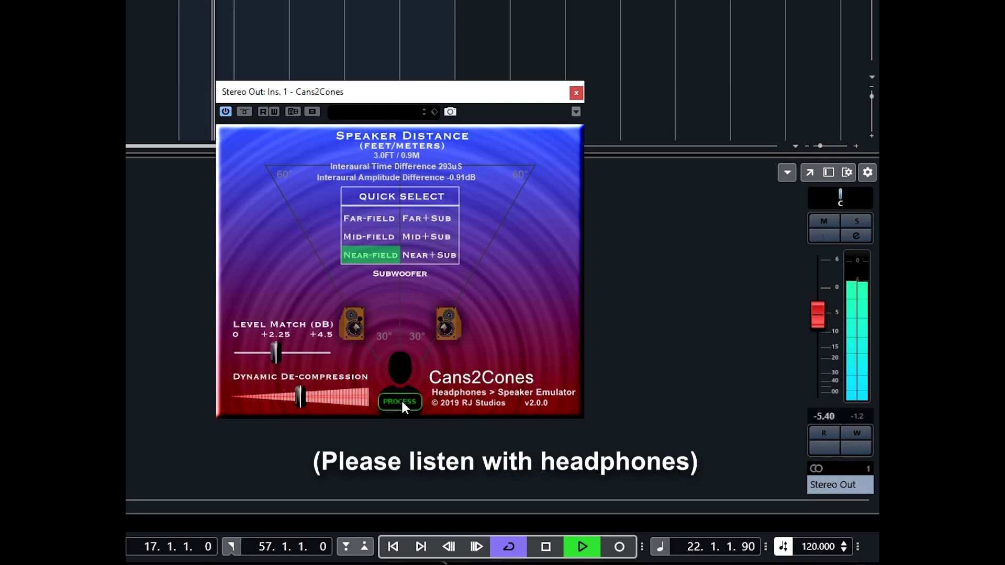
click(401, 400)
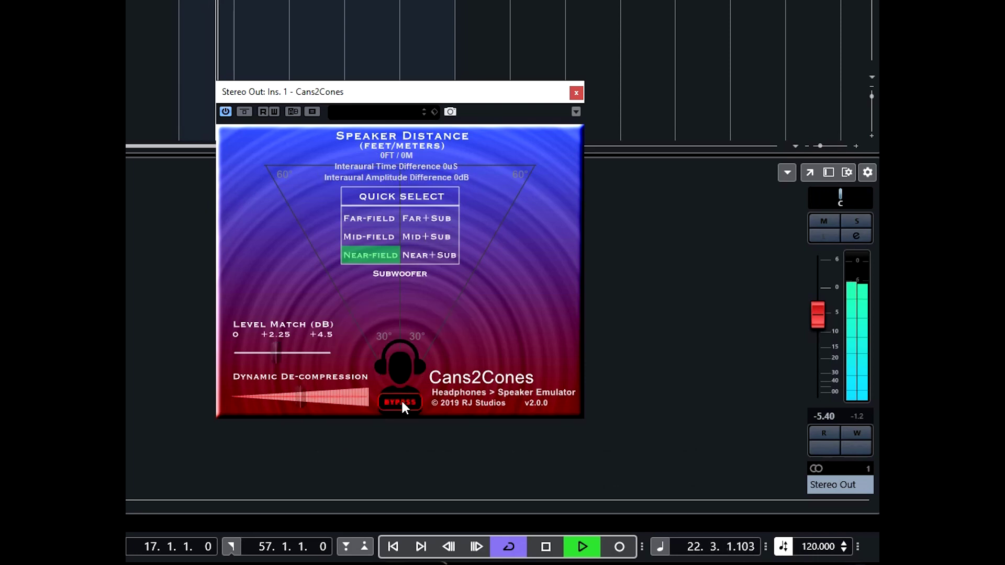
Switch to Far+Sub and compare it against bypass, leaving the effect bypassed.
click(425, 218)
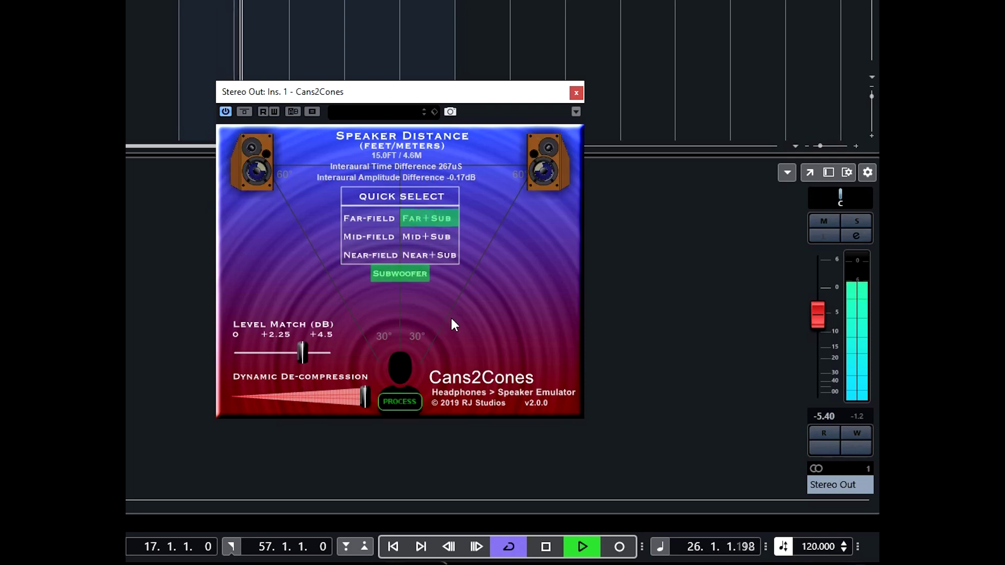
click(393, 405)
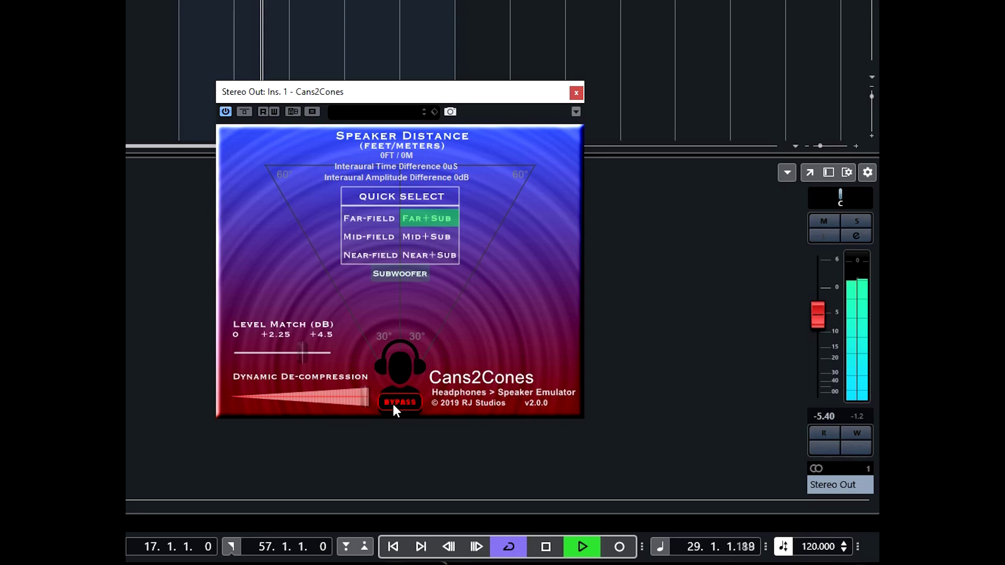
click(393, 405)
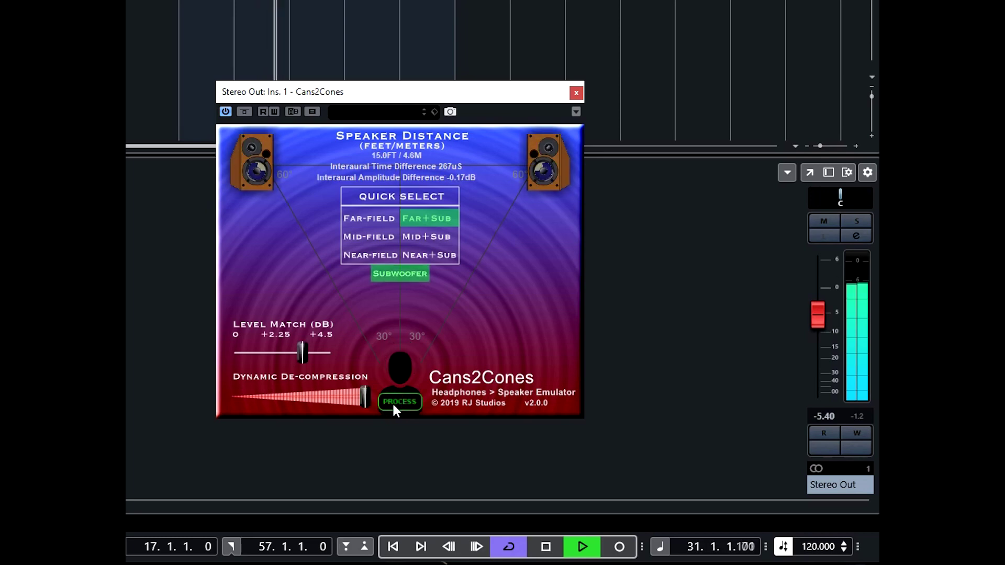
click(393, 405)
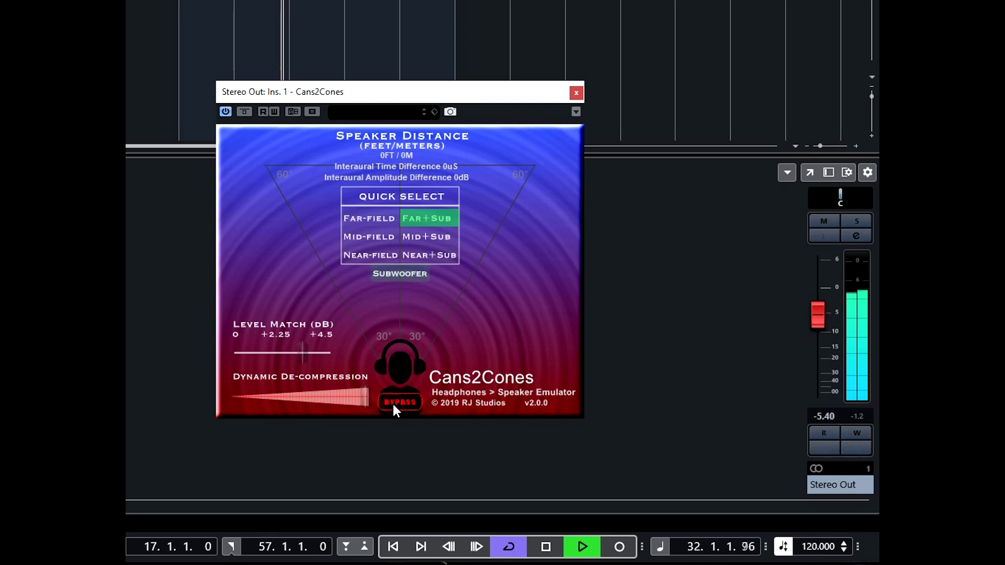
Select the Mid-field preset and compare it against bypass.
click(369, 236)
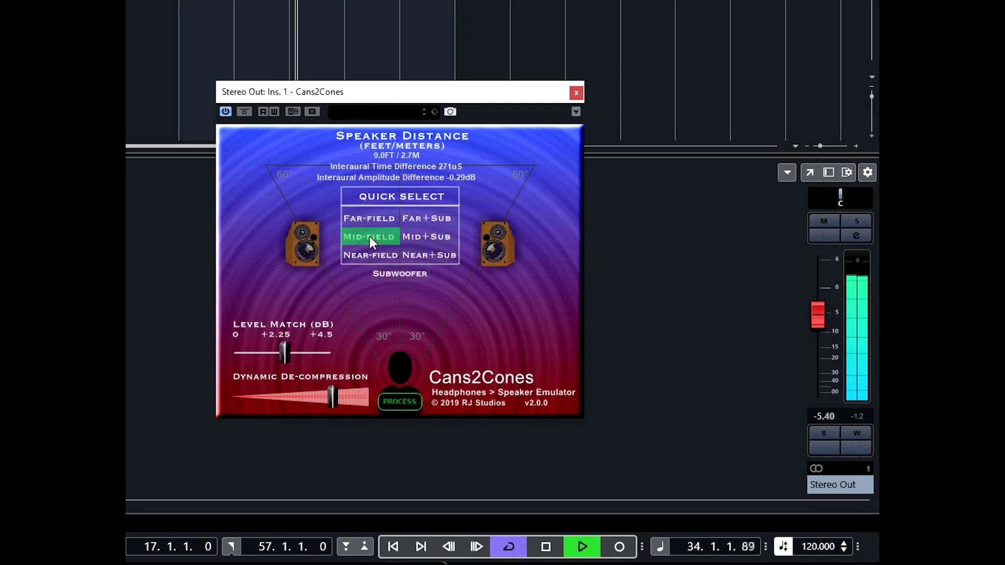
click(405, 400)
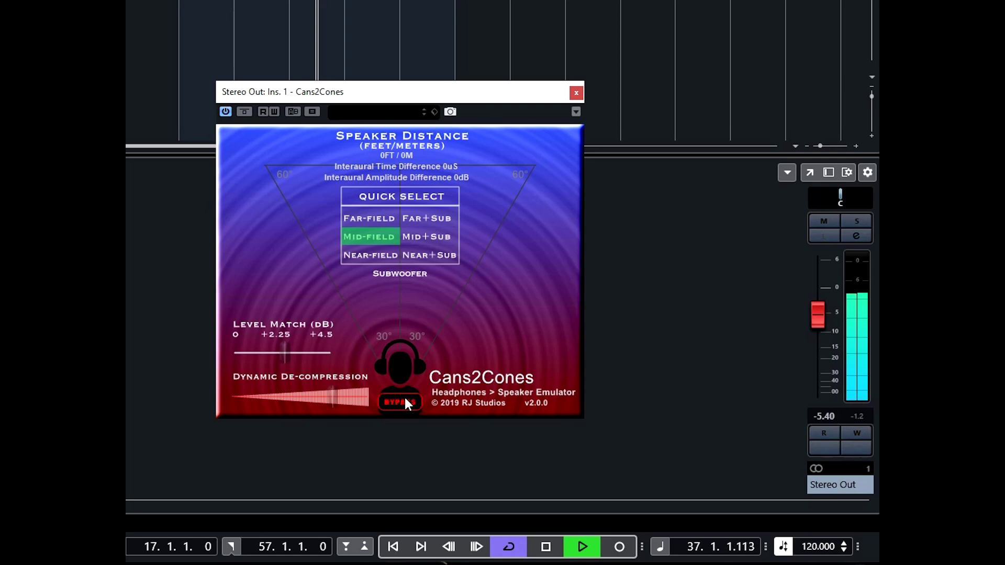
click(406, 401)
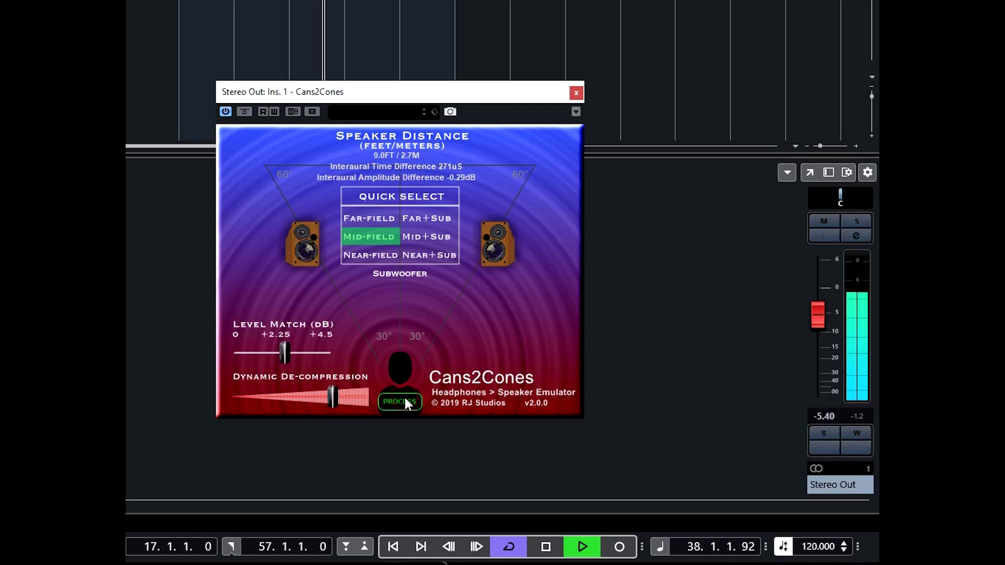
Compare Mid+Sub against bypass, then turn the subwoofer off, leaving Mid-field at 9.0 ft.
click(425, 238)
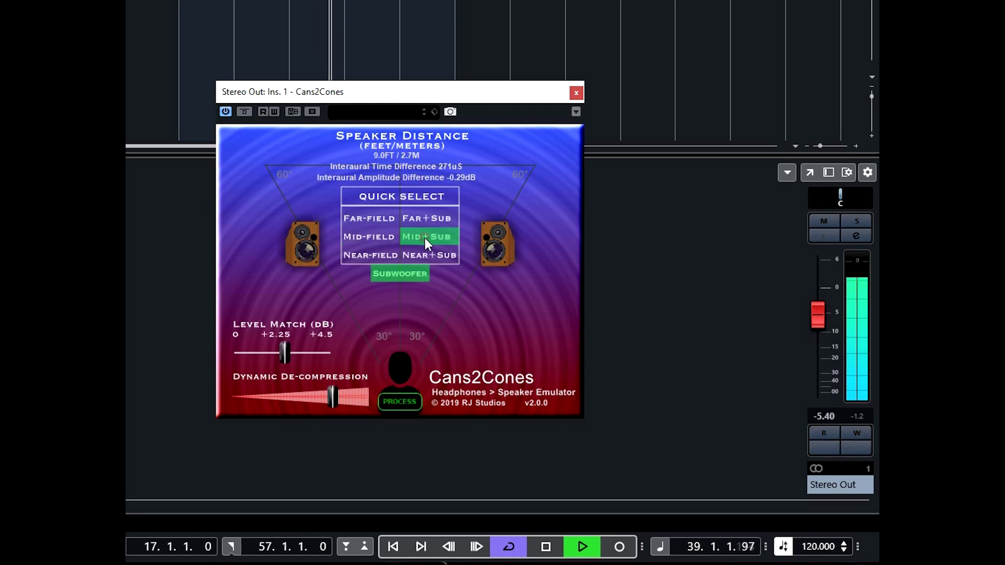
click(399, 404)
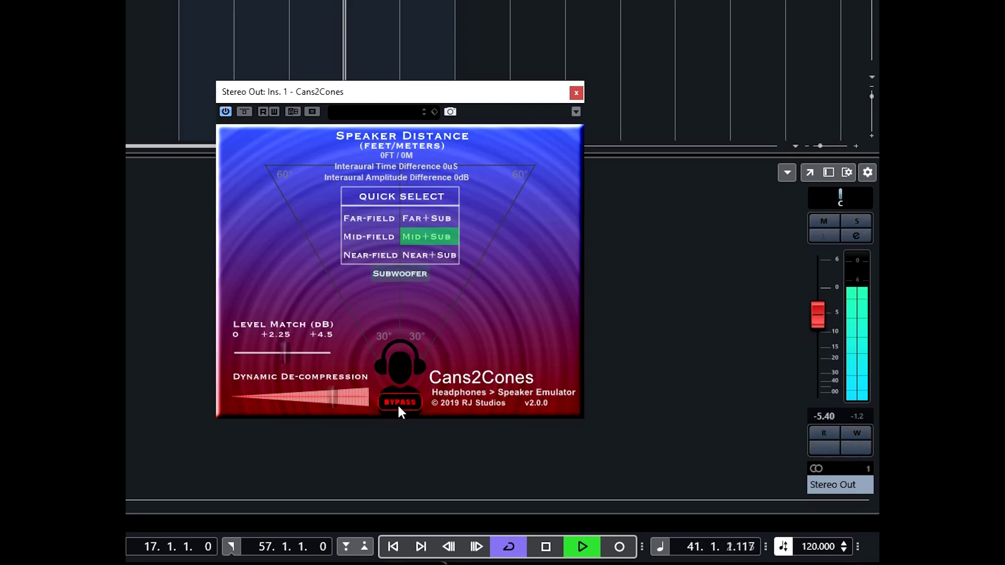
click(399, 406)
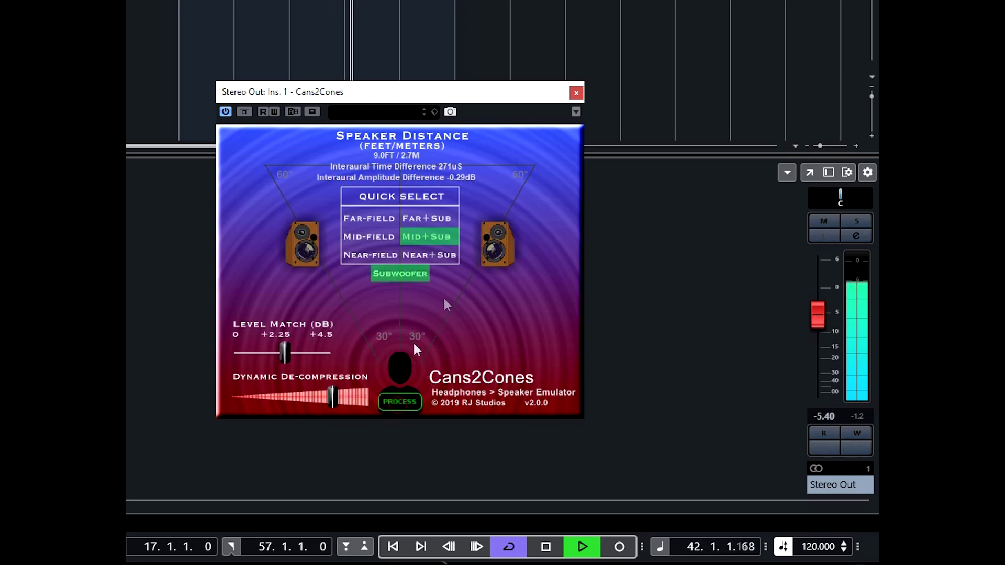
click(409, 271)
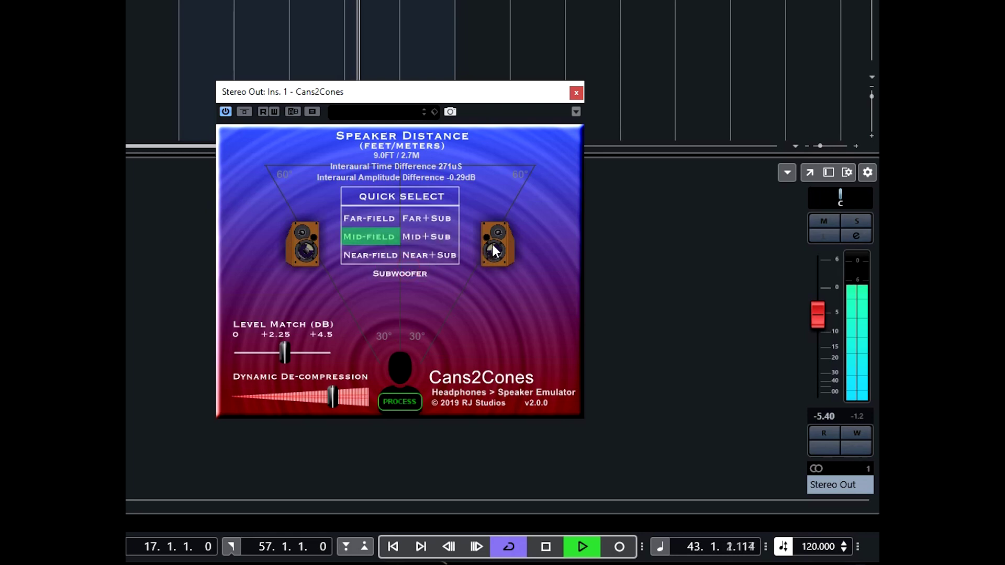
Move the speakers right beside the head, with dynamic de-compression fully down and level match lowered.
drag(491, 246, 491, 253)
drag(481, 269, 451, 297)
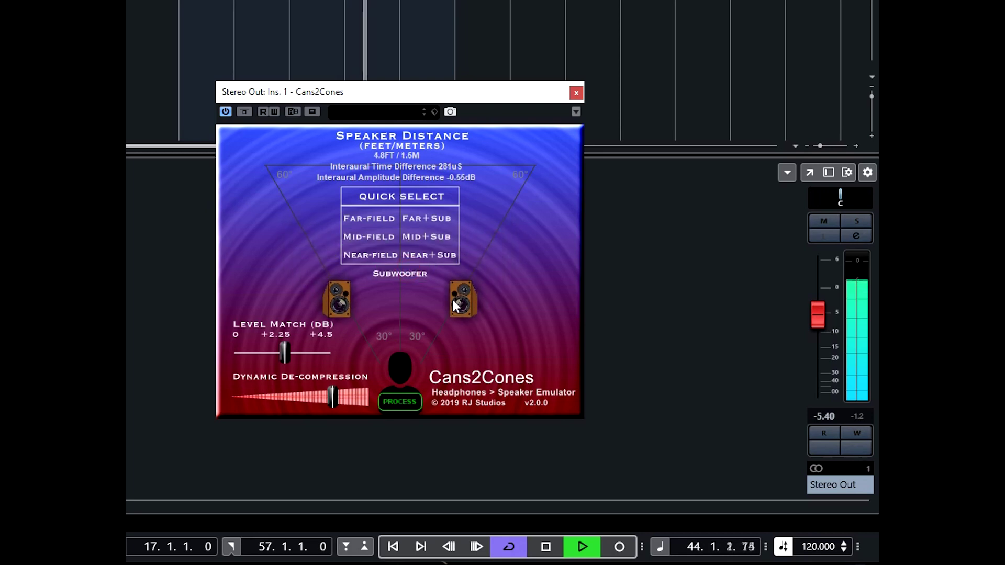
drag(331, 398, 198, 406)
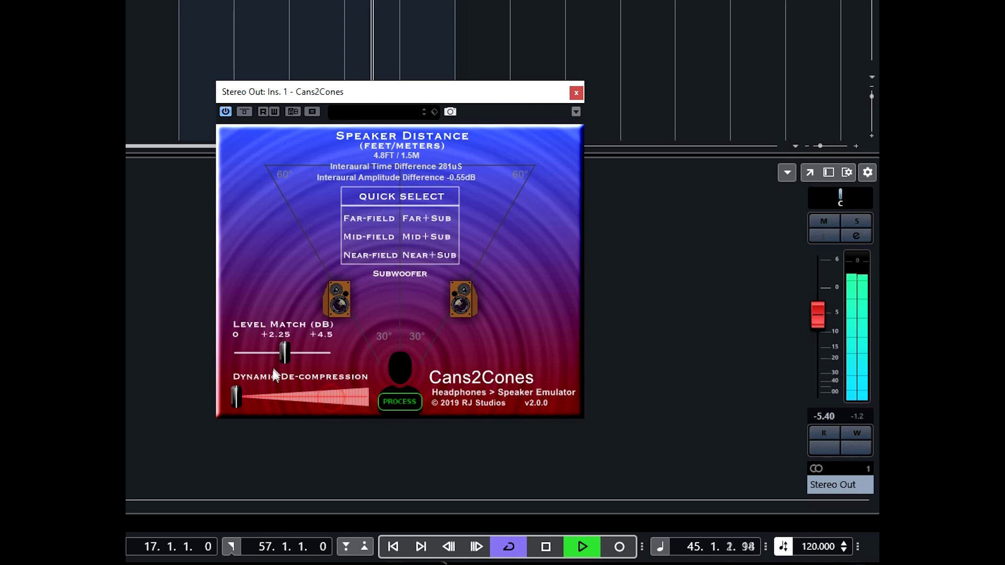
drag(274, 356, 267, 355)
drag(469, 301, 434, 353)
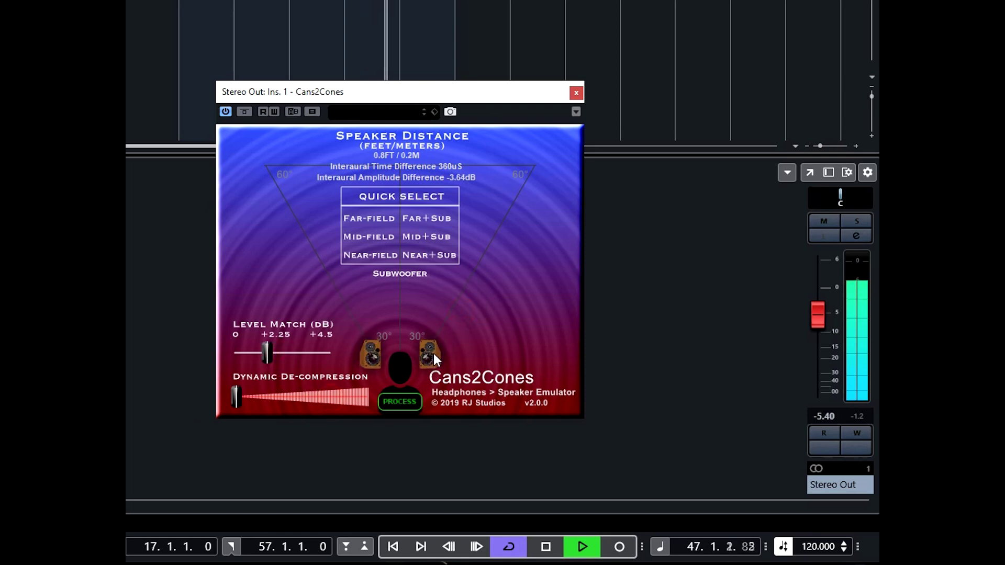
Compare the close placement against bypass, then spread the speakers out to 5.8 ft / 2.1 m.
click(393, 403)
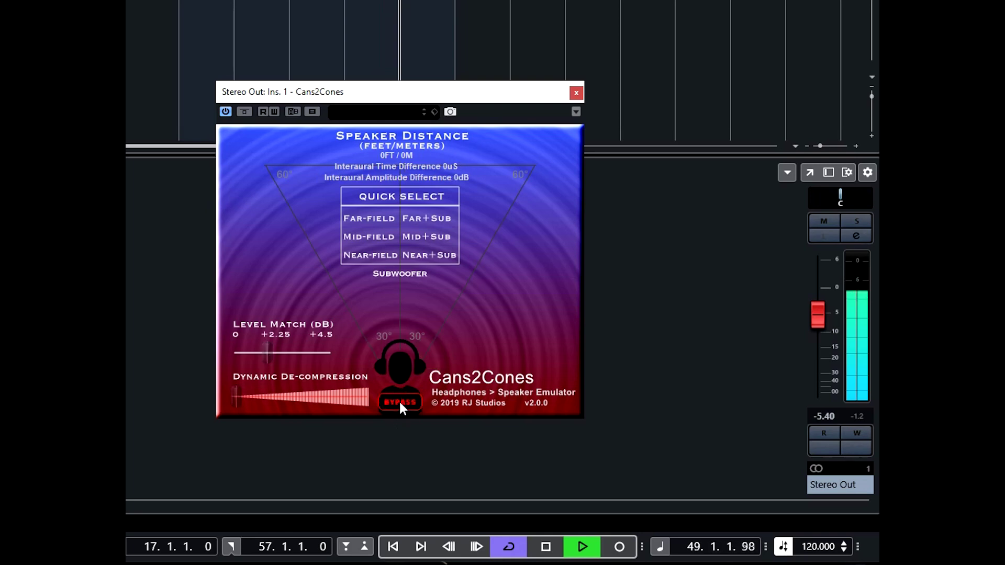
click(400, 403)
drag(419, 356, 505, 169)
Select Far+Sub in the Quick Select grid to put the speakers back at 15.0 ft / 4.6 m.
click(429, 224)
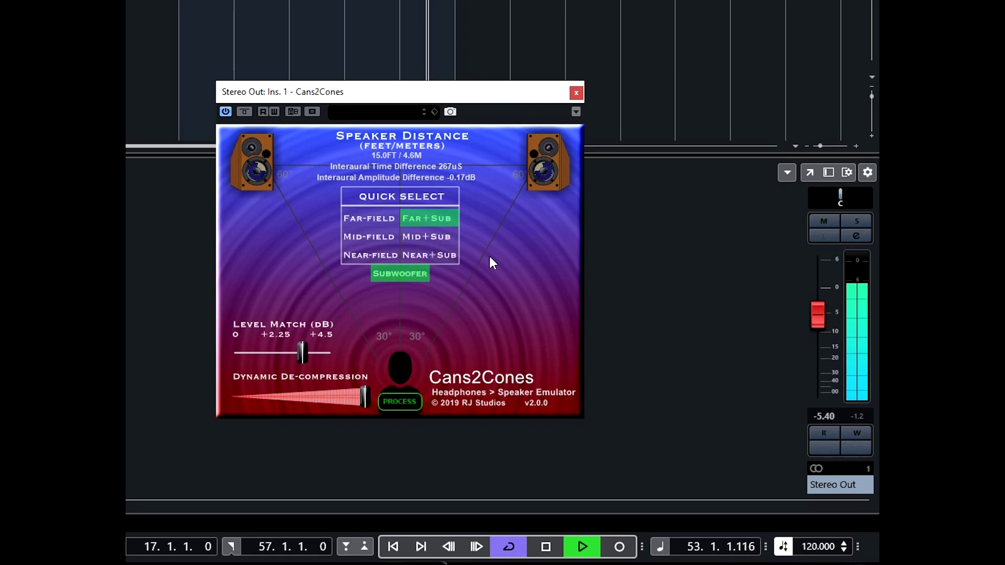